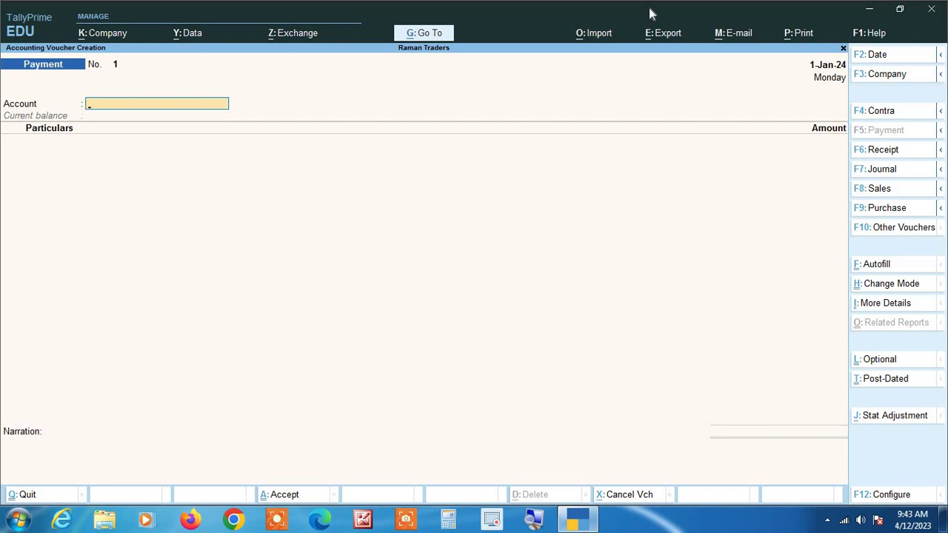
- Fill the payment voucher with State Bank of India C/A as the account and Sonam Traders for 1,50,000
{"action": "type", "text": "St"}
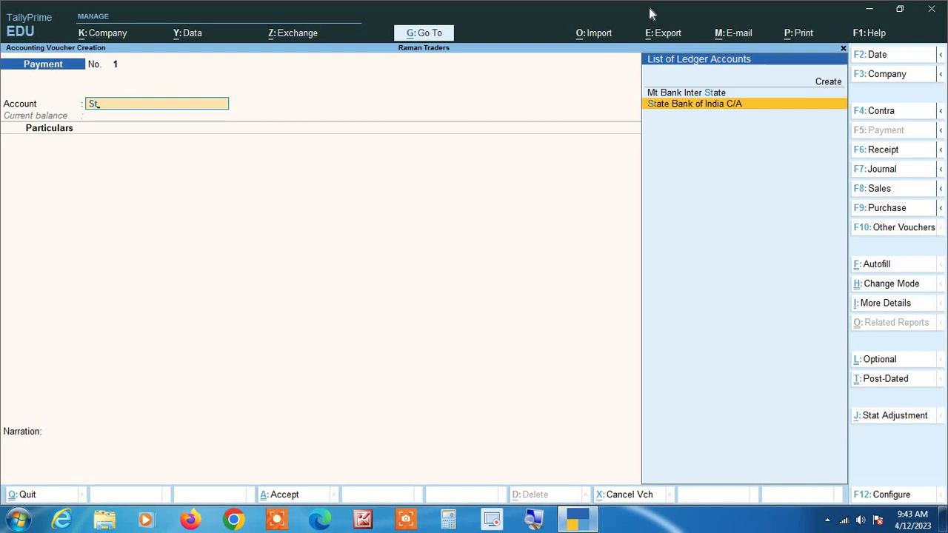
{"action": "key", "text": "Return"}
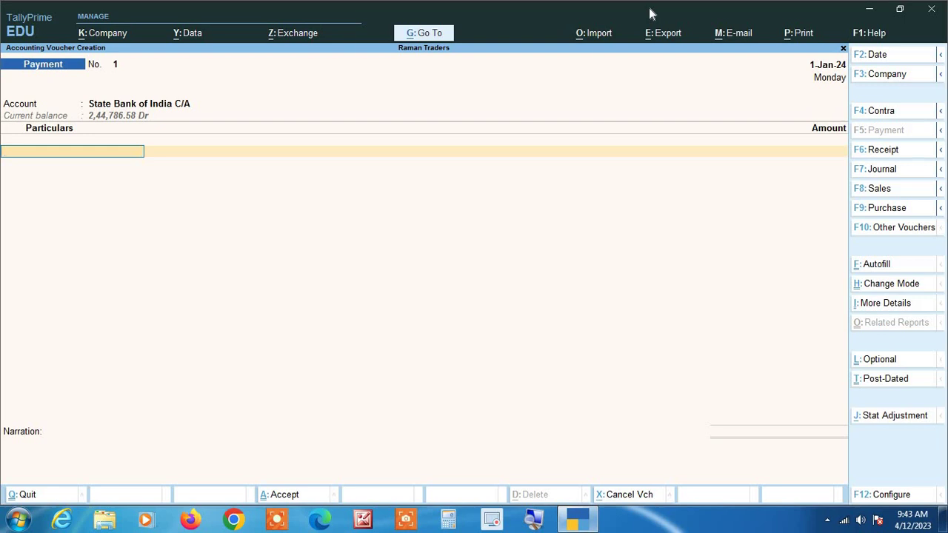
{"action": "type", "text": "So"}
{"action": "key", "text": "Down"}
{"action": "key", "text": "Return"}
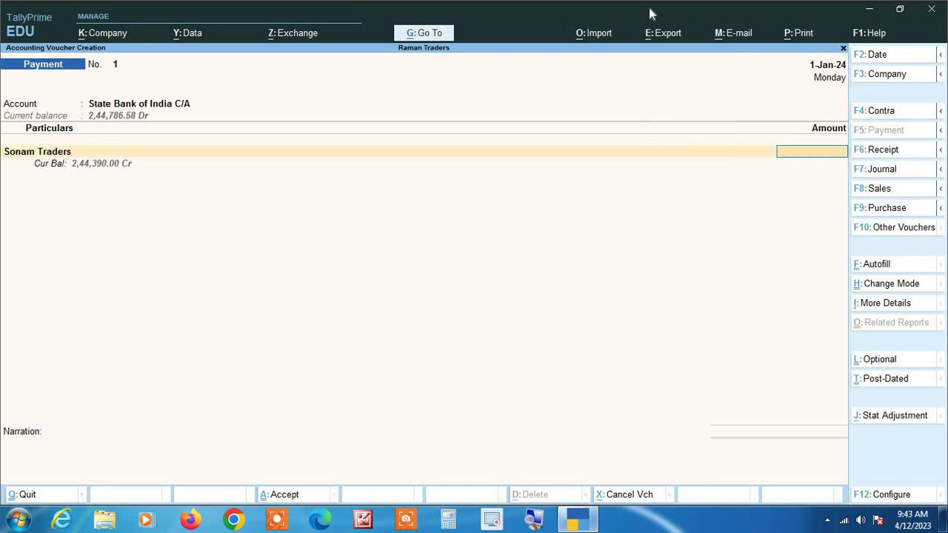
{"action": "type", "text": "150000"}
{"action": "key", "text": "Return"}
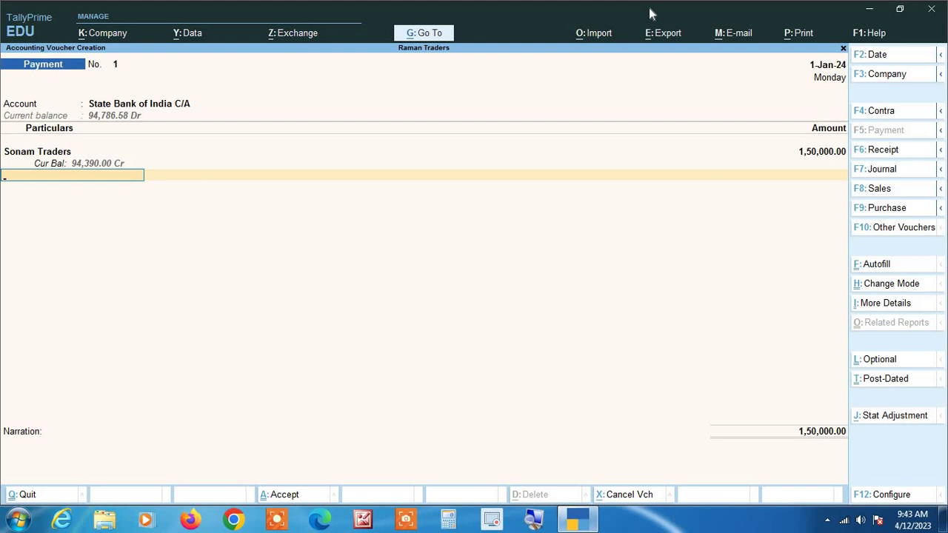
- Accept the cheque bank allocation dated 1-Jan-24 without an instrument number and save the payment voucher with no narration
{"action": "key", "text": "Return"}
{"action": "key", "text": "Return"}
{"action": "key", "text": "Return"}
{"action": "key", "text": "Return"}
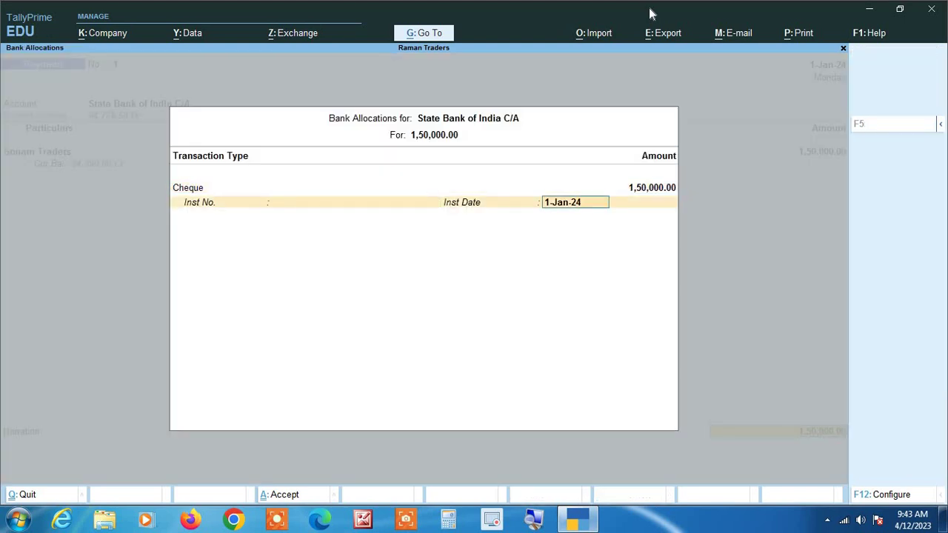
{"action": "key", "text": "Return"}
{"action": "key", "text": "Return"}
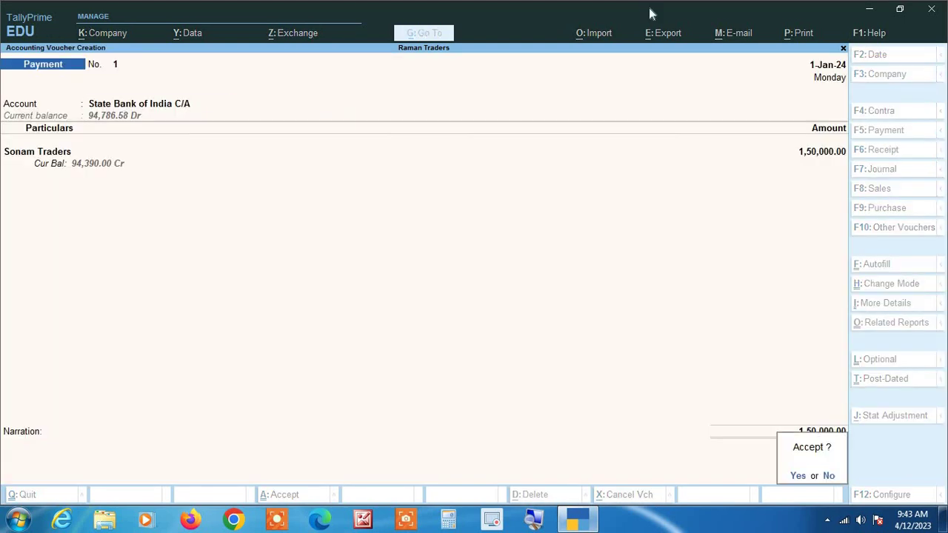
{"action": "key", "text": "Return"}
- Start a receipt voucher in State Bank of India C/A and enter Janki Traders with an amount of 80,000
{"action": "key", "text": "F6"}
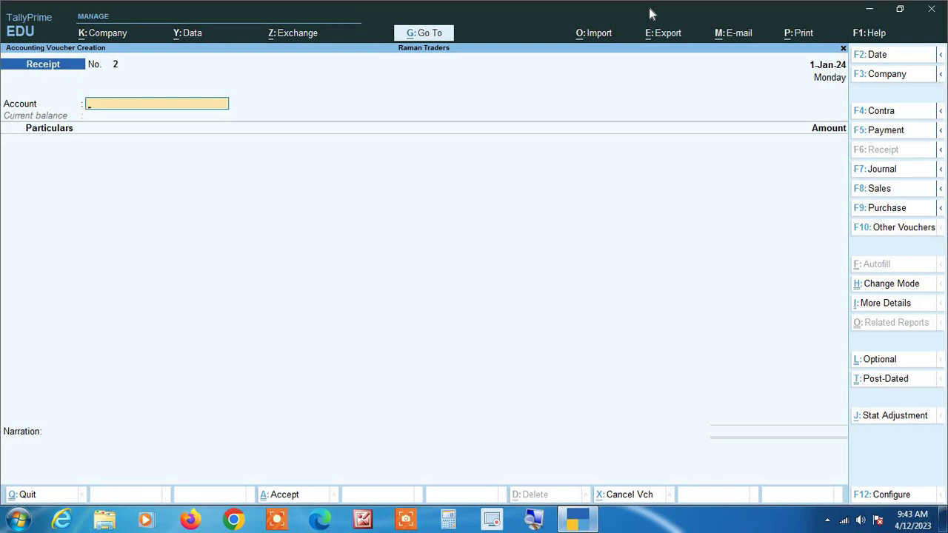
{"action": "type", "text": "St"}
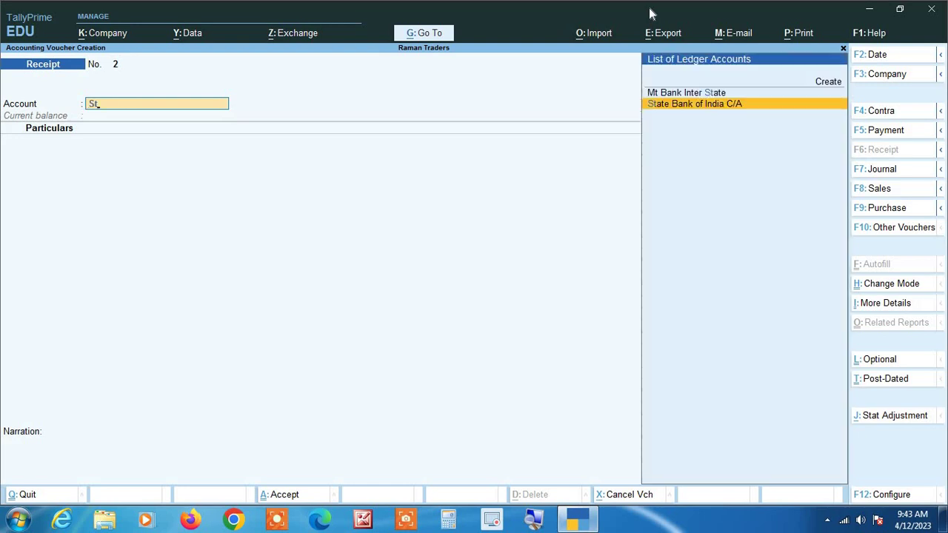
{"action": "key", "text": "Return"}
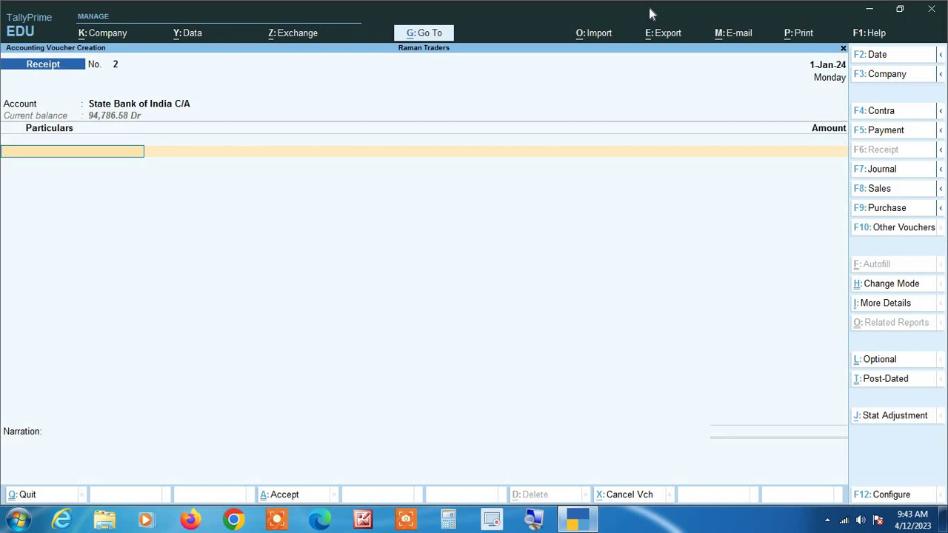
{"action": "type", "text": "Ja"}
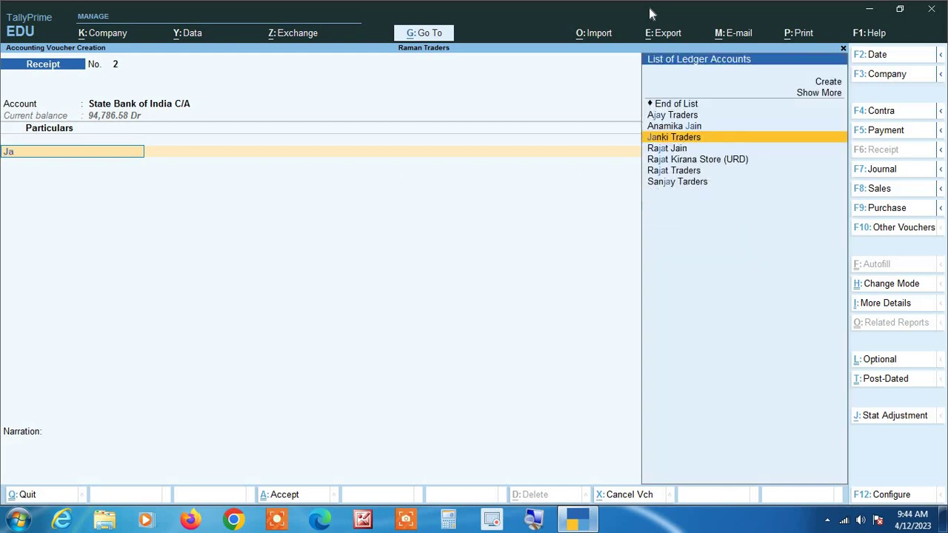
{"action": "key", "text": "Return"}
{"action": "type", "text": "80000"}
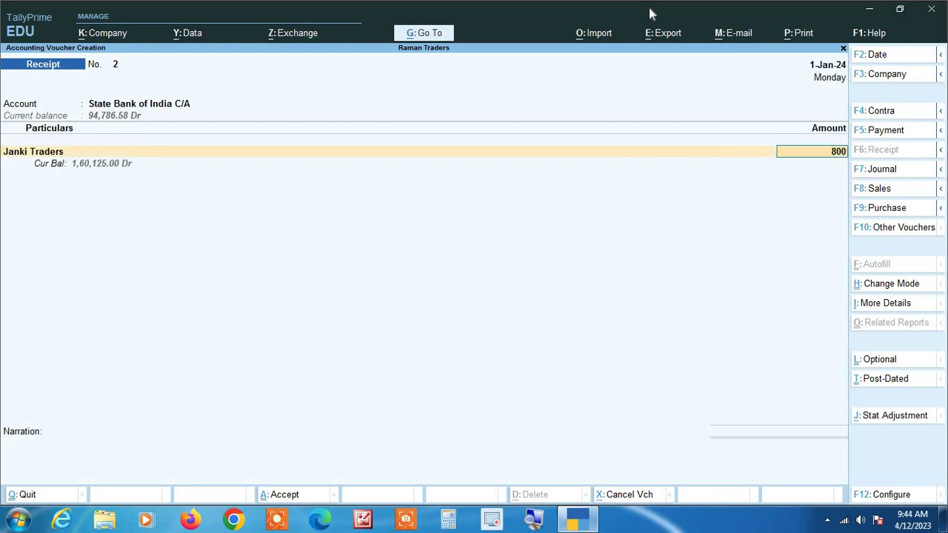
{"action": "key", "text": "Return"}
- Accept the Cheque/DD bank allocation with its default details and save the receipt voucher without a narration
{"action": "key", "text": "Return"}
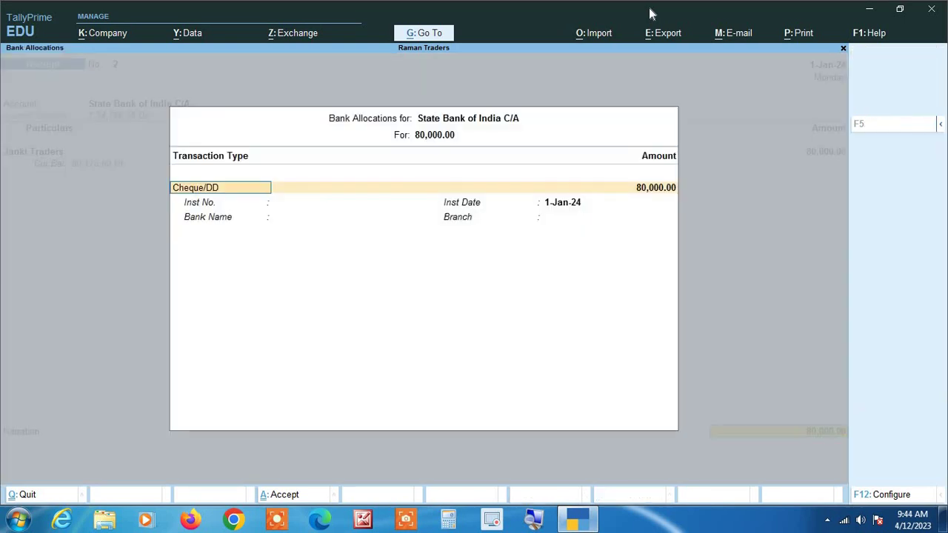
{"action": "key", "text": "Return"}
{"action": "key", "text": "Return"}
{"action": "key", "text": "Return"}
{"action": "key", "text": "Return"}
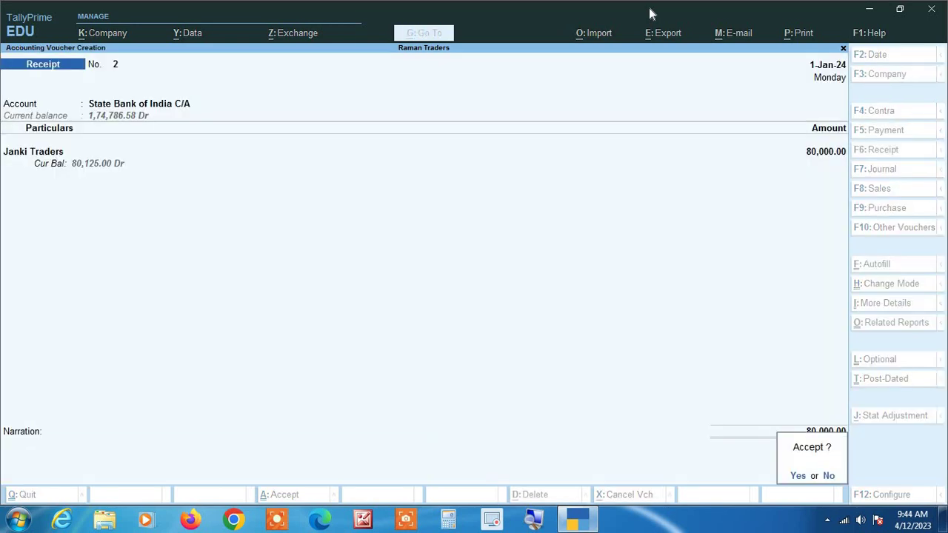
{"action": "key", "text": "Return"}
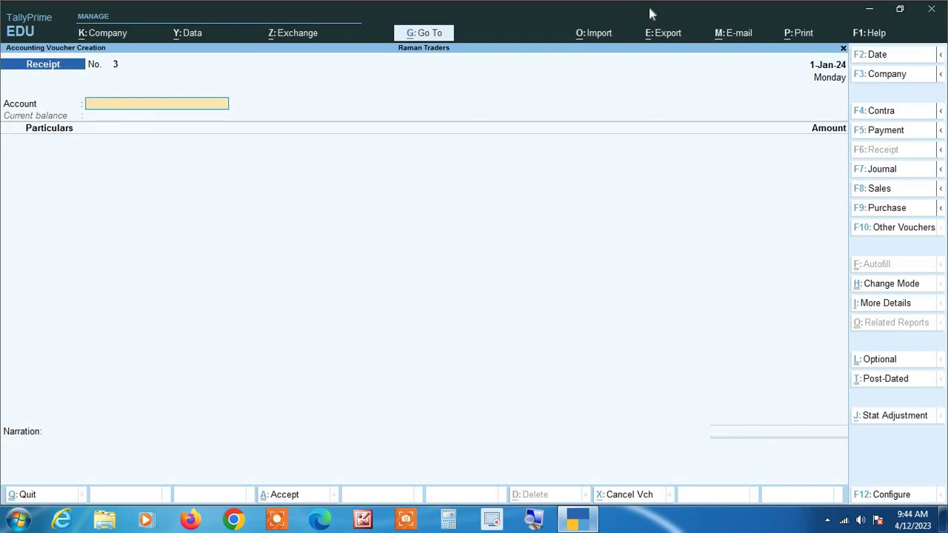
- Start a contra voucher for a cash deposit, with State Bank of India C/A as the account and Cash for 80,000
{"action": "key", "text": "F4"}
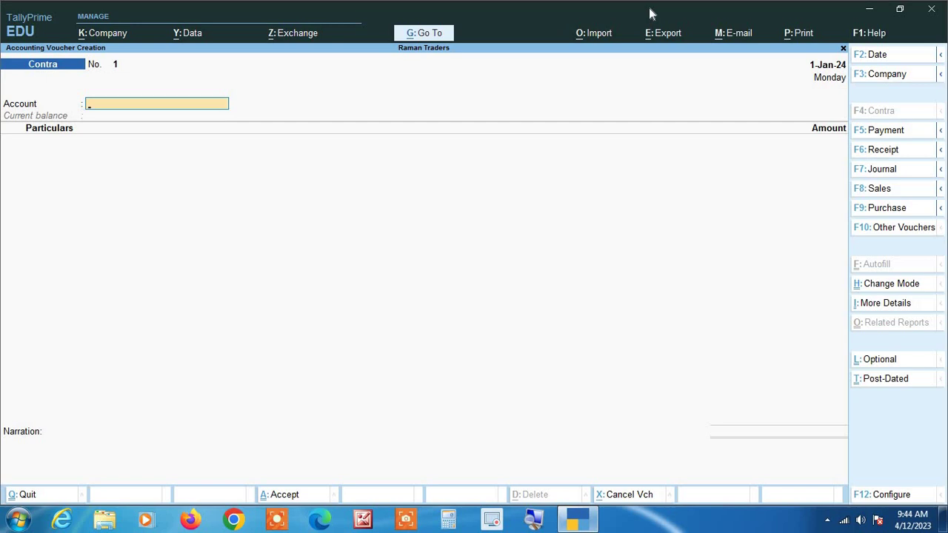
{"action": "type", "text": "St"}
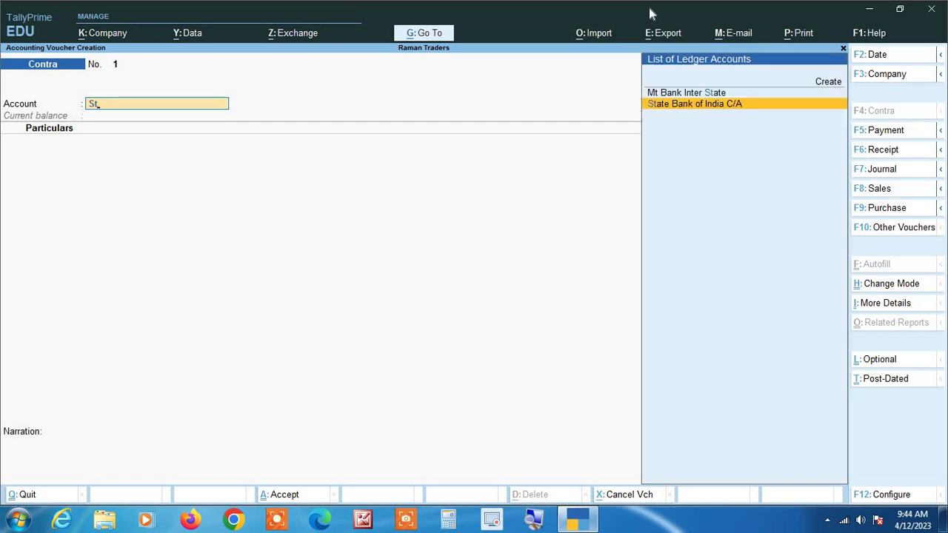
{"action": "key", "text": "Return"}
{"action": "type", "text": "Cash"}
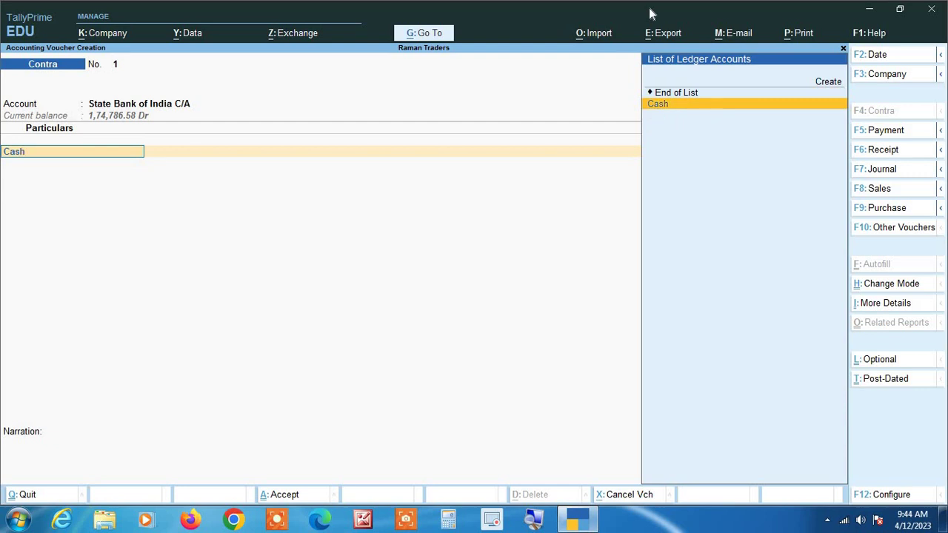
{"action": "key", "text": "Return"}
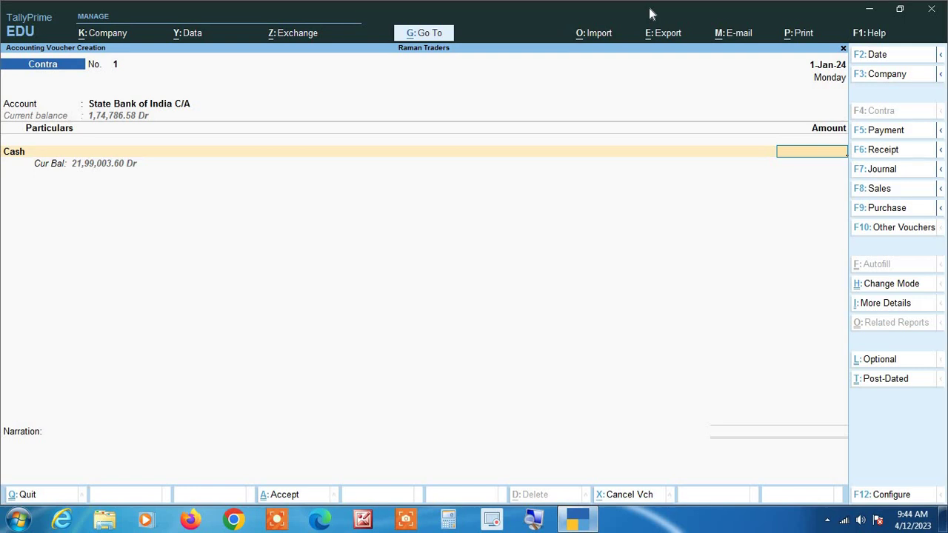
{"action": "type", "text": "80000"}
{"action": "key", "text": "Return"}
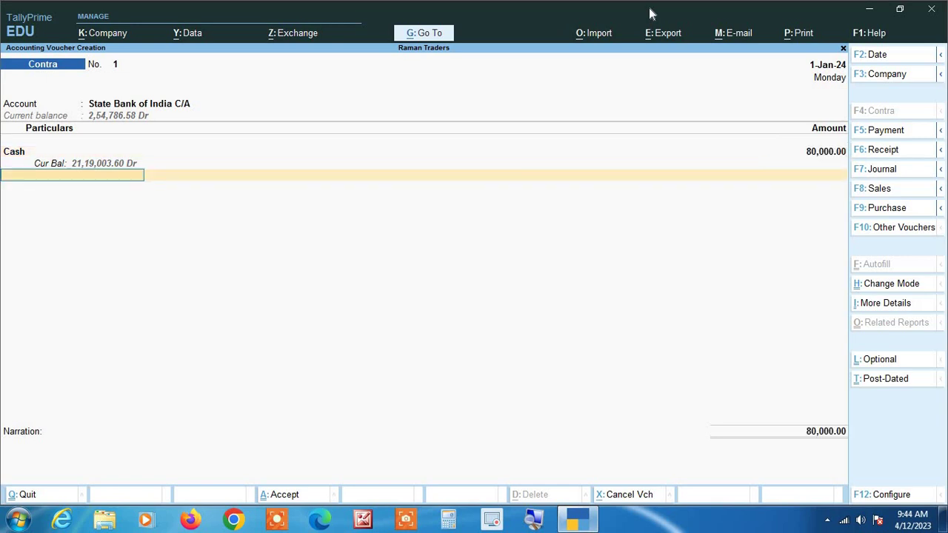
- Accept the default bank allocation for the 80,000 cash deposit and save the contra voucher without a narration
{"action": "key", "text": "Return"}
{"action": "key", "text": "Return"}
{"action": "key", "text": "Return"}
{"action": "key", "text": "Return"}
{"action": "key", "text": "Return"}
{"action": "key", "text": "Return"}
{"action": "key", "text": "Return"}
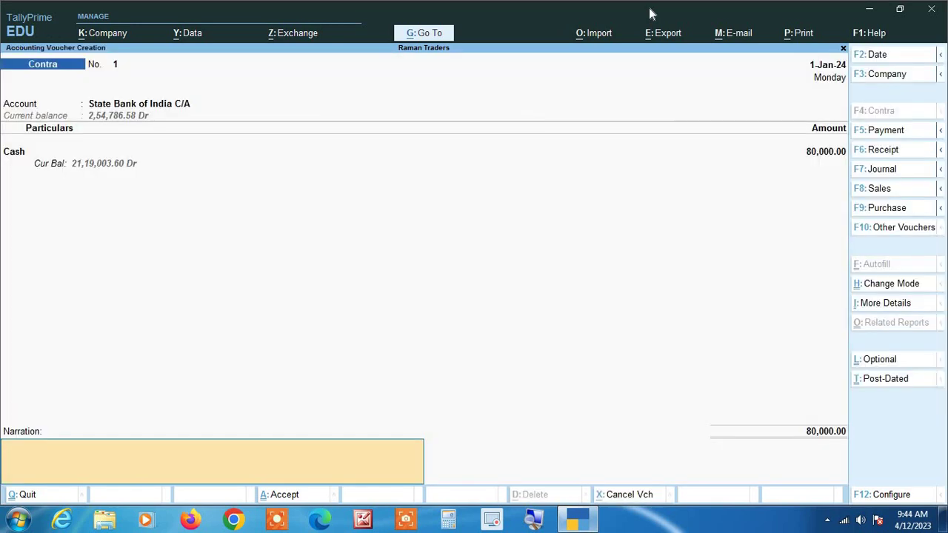
{"action": "key", "text": "Return"}
{"action": "key", "text": "Return"}
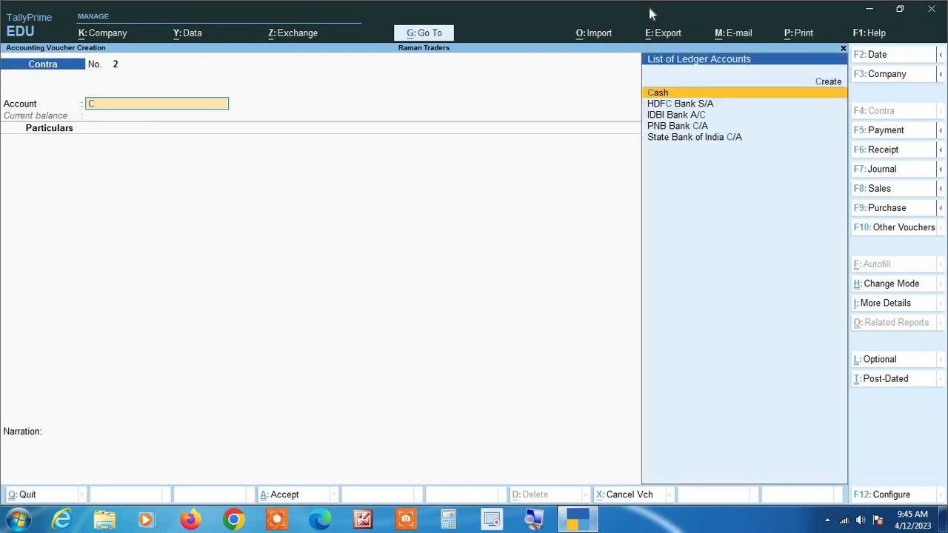
- Enter a cash withdrawal in the new contra voucher, with Cash as the account and State Bank of India C/A for 40,000
{"action": "type", "text": "Cash"}
{"action": "key", "text": "Return"}
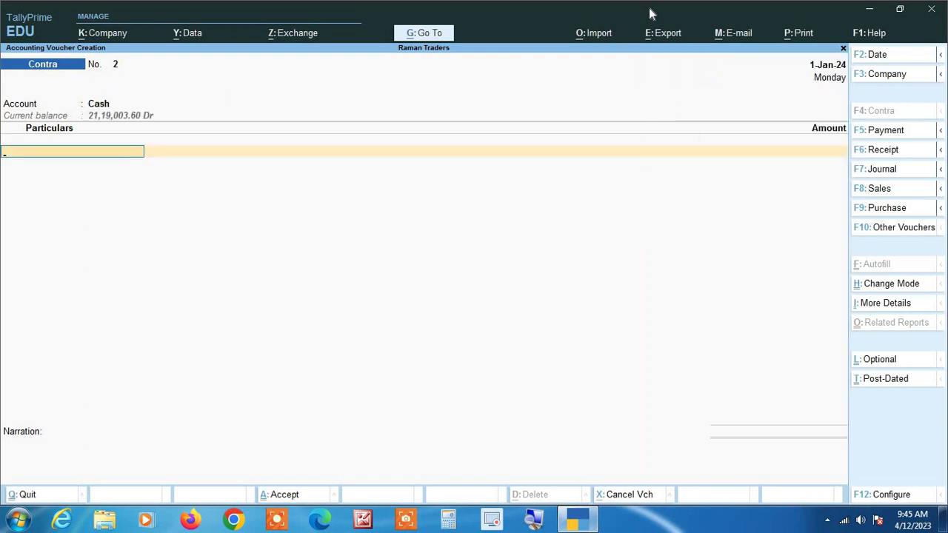
{"action": "type", "text": "St"}
{"action": "key", "text": "Return"}
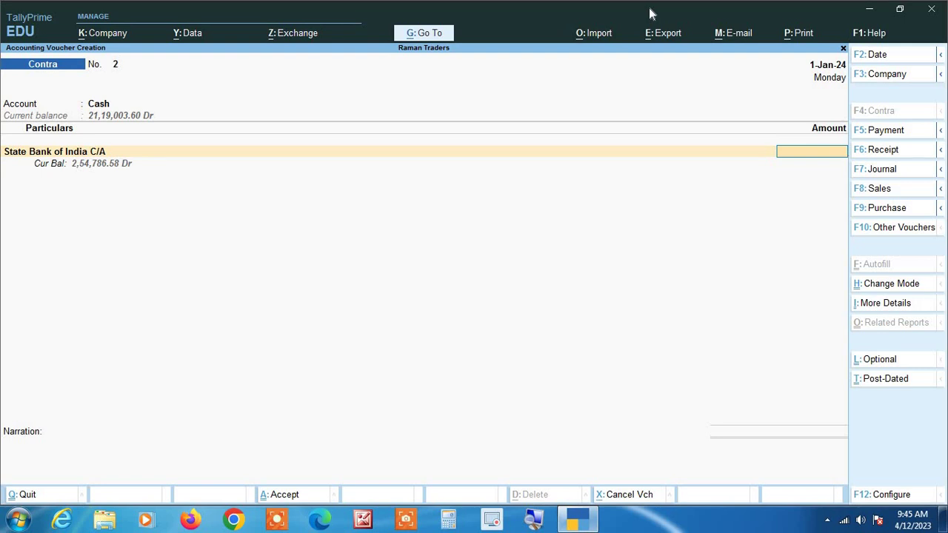
{"action": "type", "text": "40000"}
{"action": "key", "text": "Return"}
- Accept the cheque allocation dated 1-Jan-24 for the 40,000 withdrawal and save the contra voucher without a narration
{"action": "key", "text": "Return"}
{"action": "key", "text": "Return"}
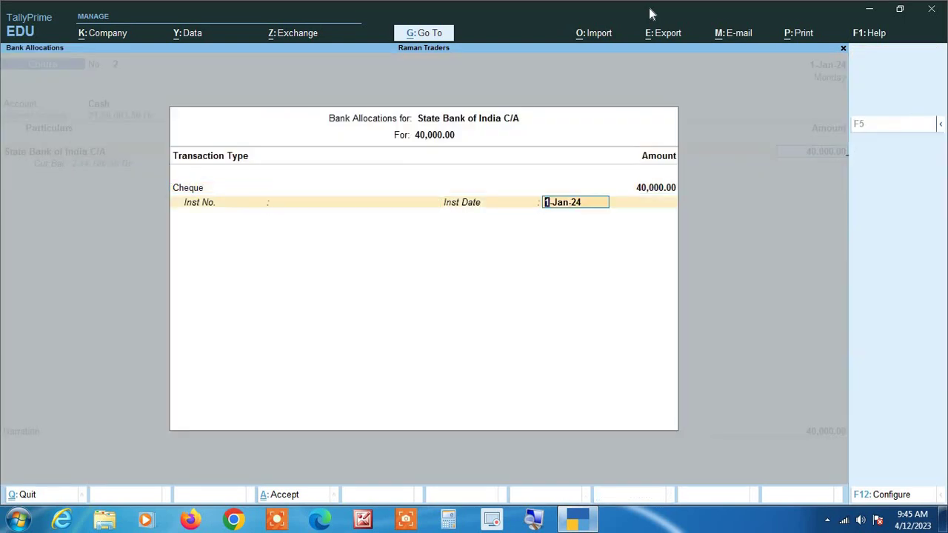
{"action": "key", "text": "Return"}
{"action": "key", "text": "Return"}
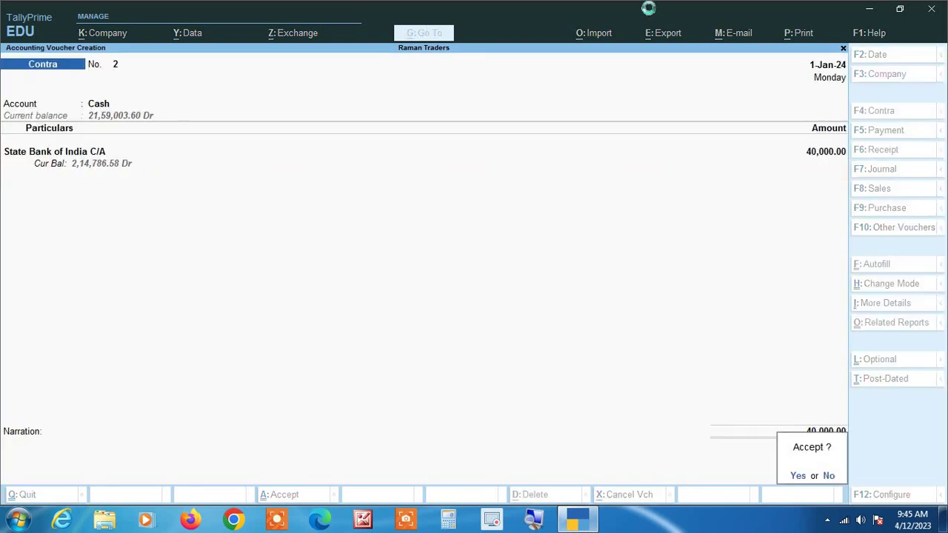
{"action": "key", "text": "Return"}
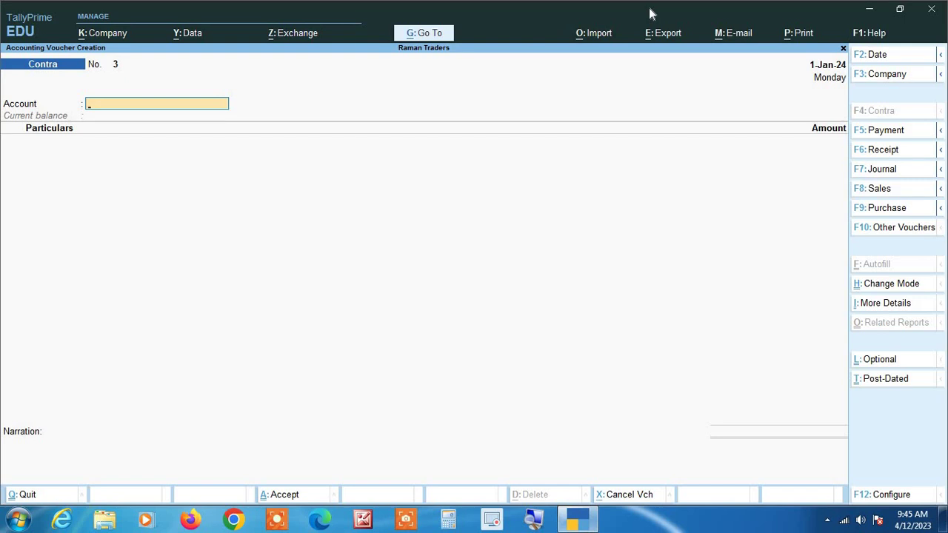
- Enter a bank transfer in the new contra voucher, with PNB Bank C/A as the account and State Bank of India C/A for 50,000
{"action": "type", "text": "Pn"}
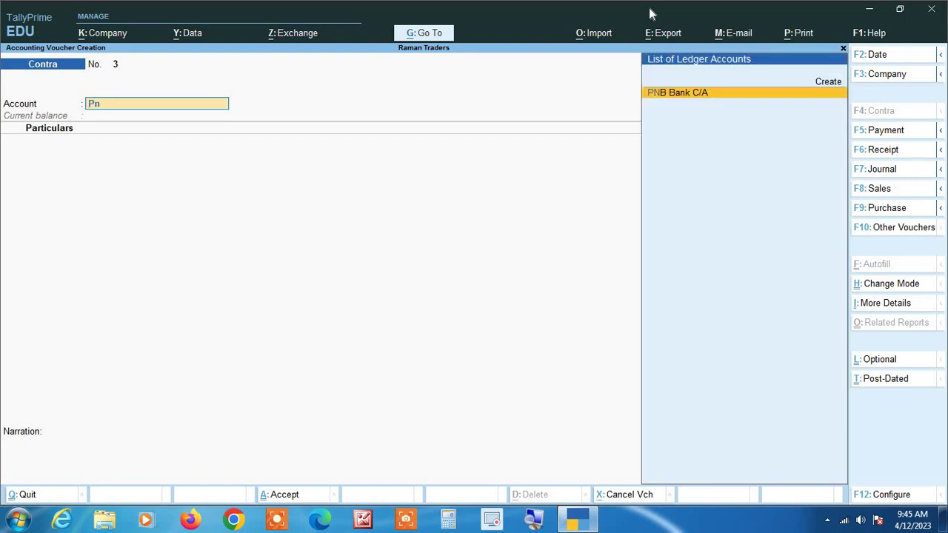
{"action": "key", "text": "Return"}
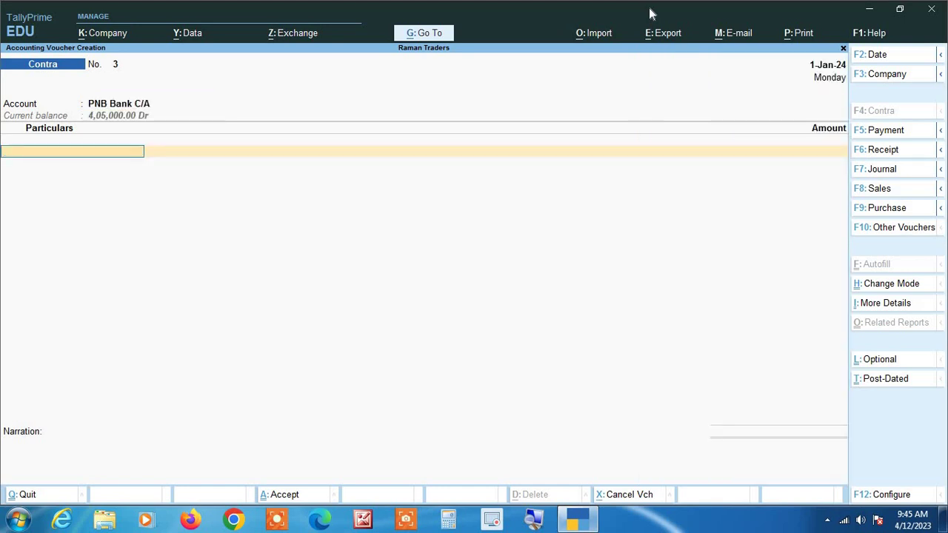
{"action": "type", "text": "St"}
{"action": "key", "text": "Return"}
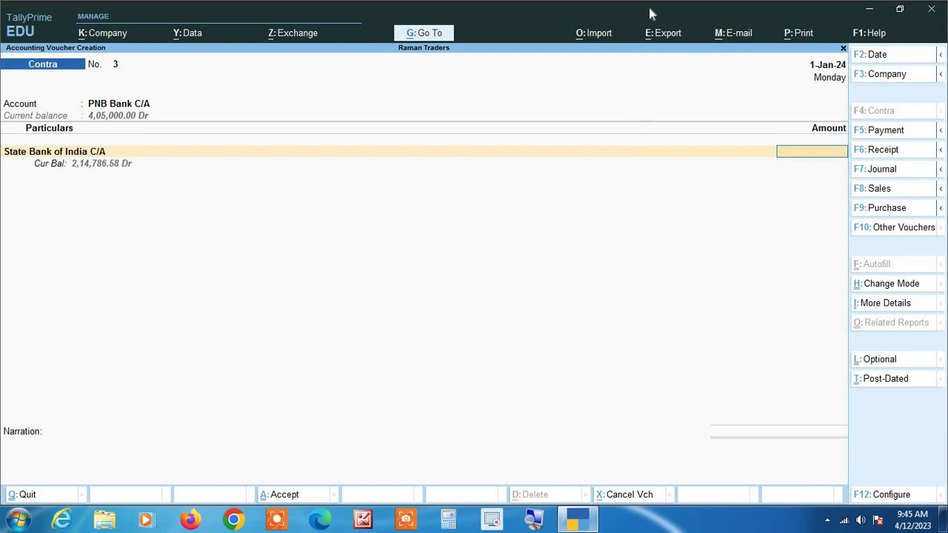
{"action": "type", "text": "50000"}
{"action": "key", "text": "Return"}
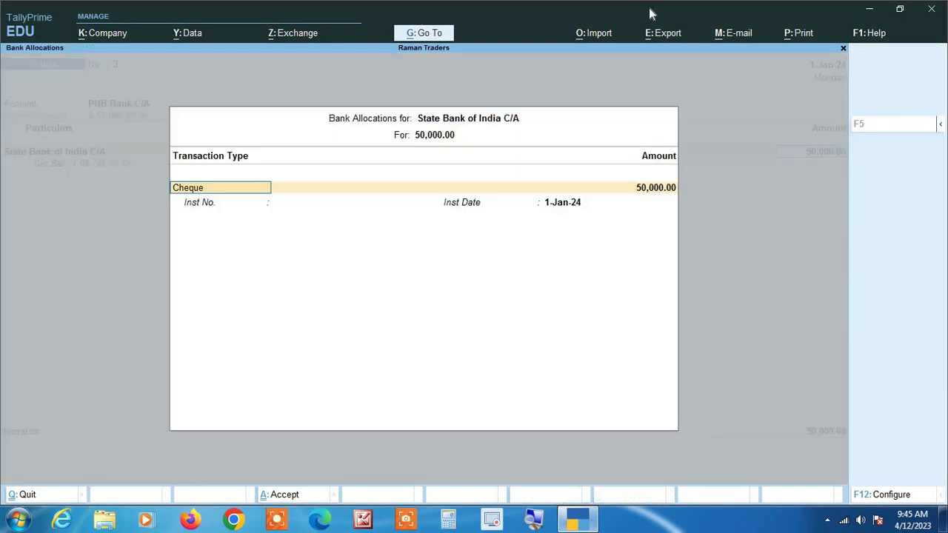
- Accept the default cheque allocations for State Bank of India C/A and PNB Bank C/A, and save the 50,000 transfer contra voucher
{"action": "key", "text": "Return"}
{"action": "key", "text": "Return"}
{"action": "key", "text": "Return"}
{"action": "key", "text": "Return"}
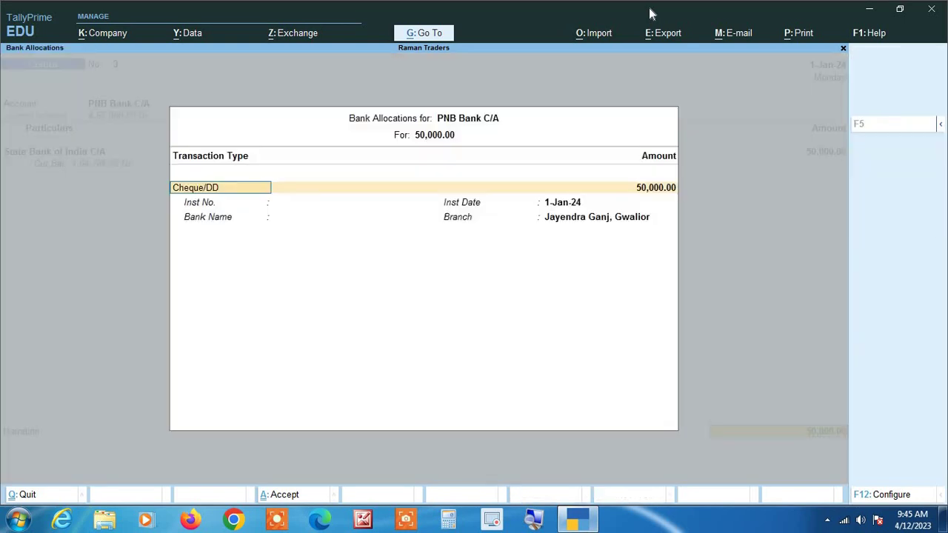
{"action": "key", "text": "Return"}
{"action": "key", "text": "Return"}
{"action": "key", "text": "Return"}
{"action": "key", "text": "Return"}
{"action": "key", "text": "Return"}
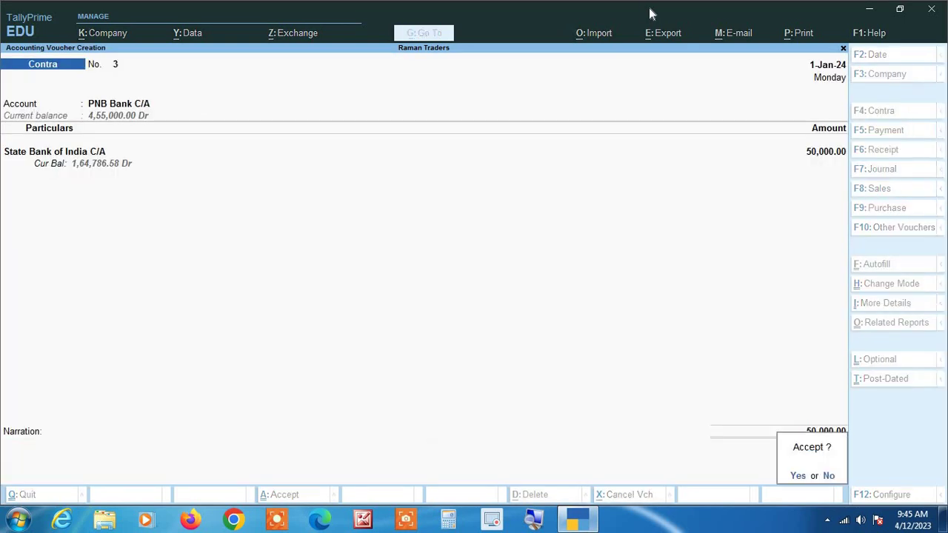
{"action": "key", "text": "Return"}
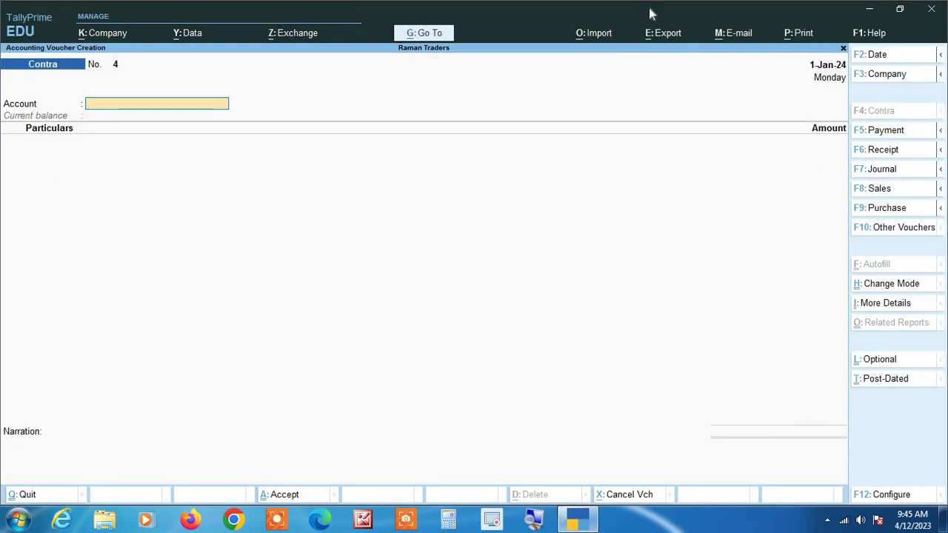